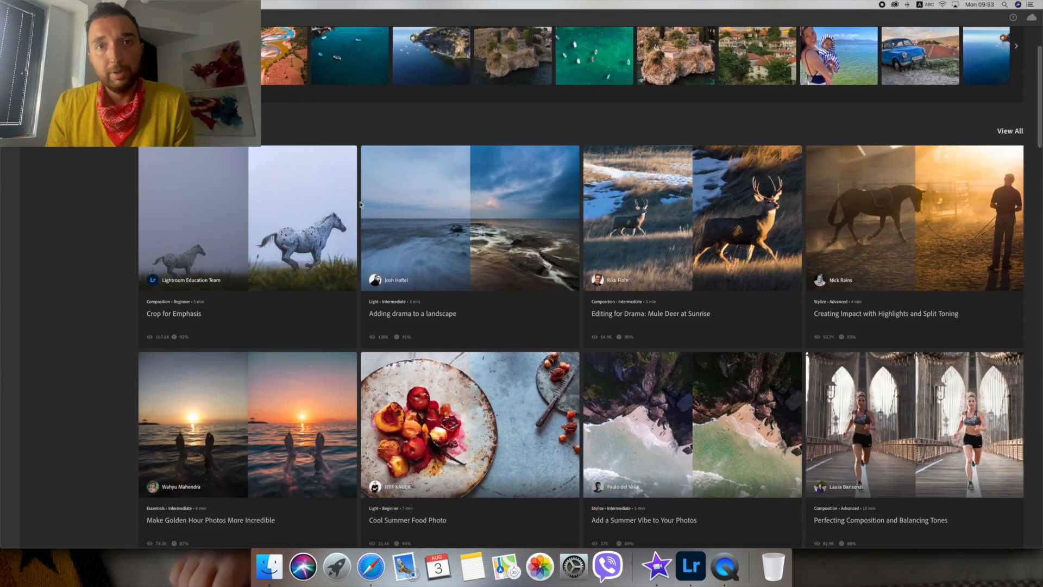
Open a portrait edit from the Discover feed and compare its Original, Exposure and Contrast stages
scroll(359, 204, "down", 10)
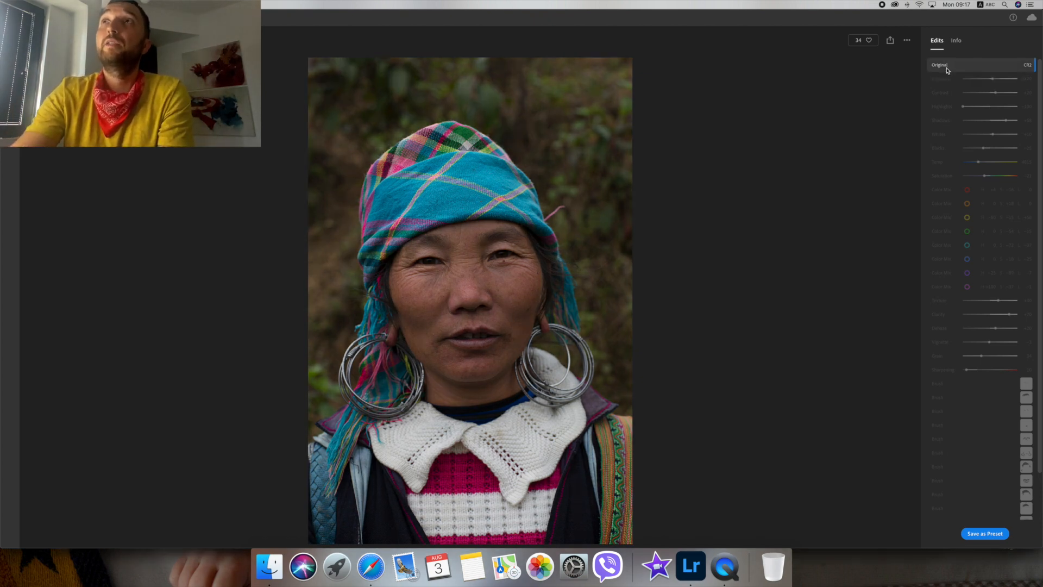
left_click(947, 79)
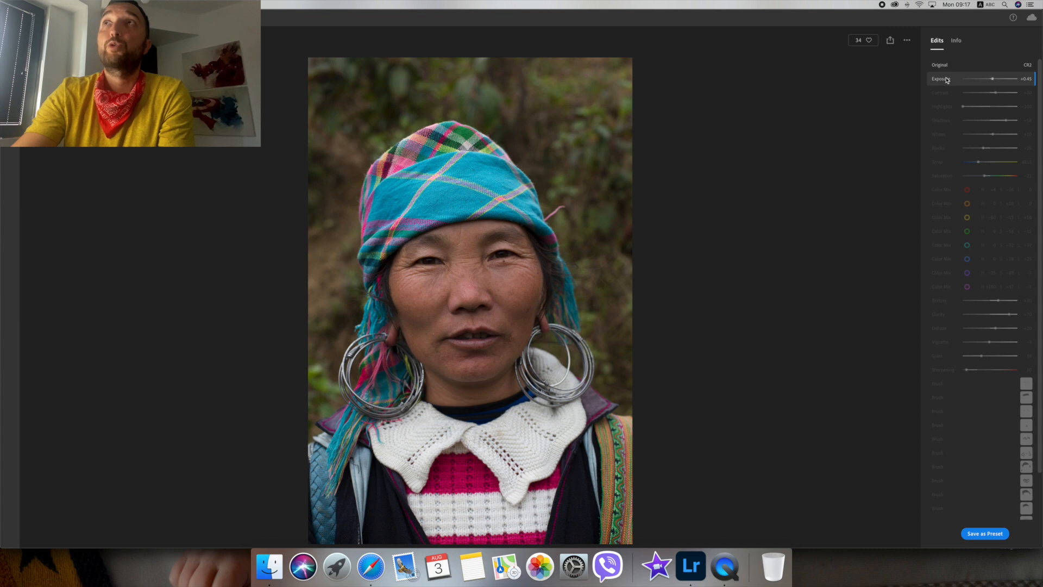
left_click(946, 67)
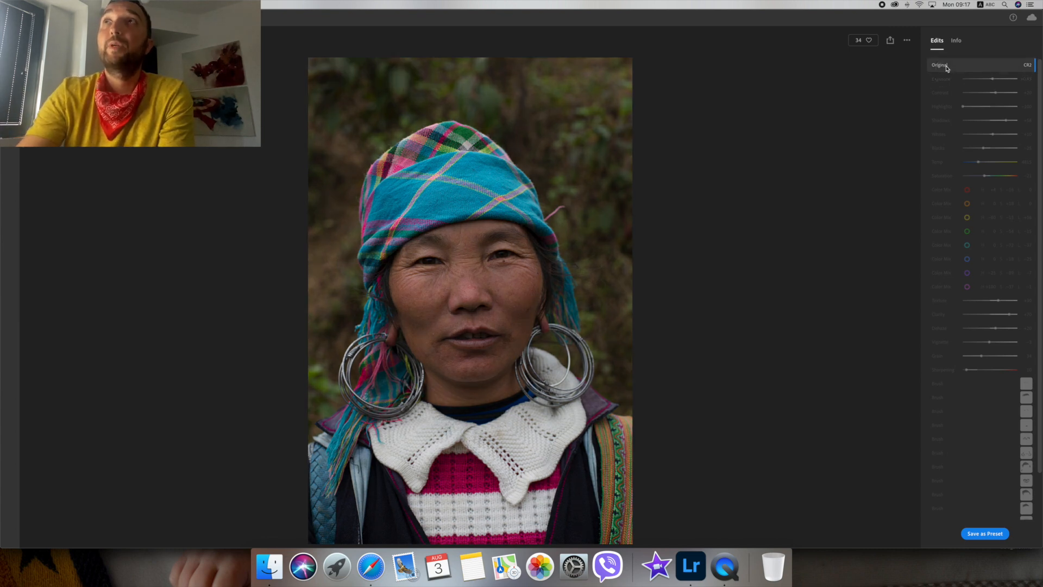
left_click(947, 79)
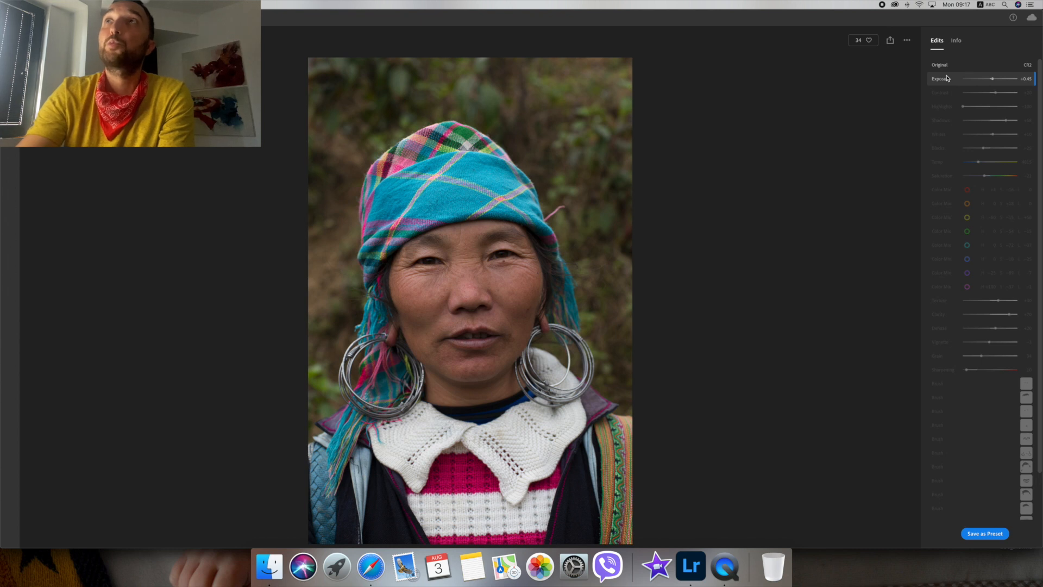
left_click(946, 92)
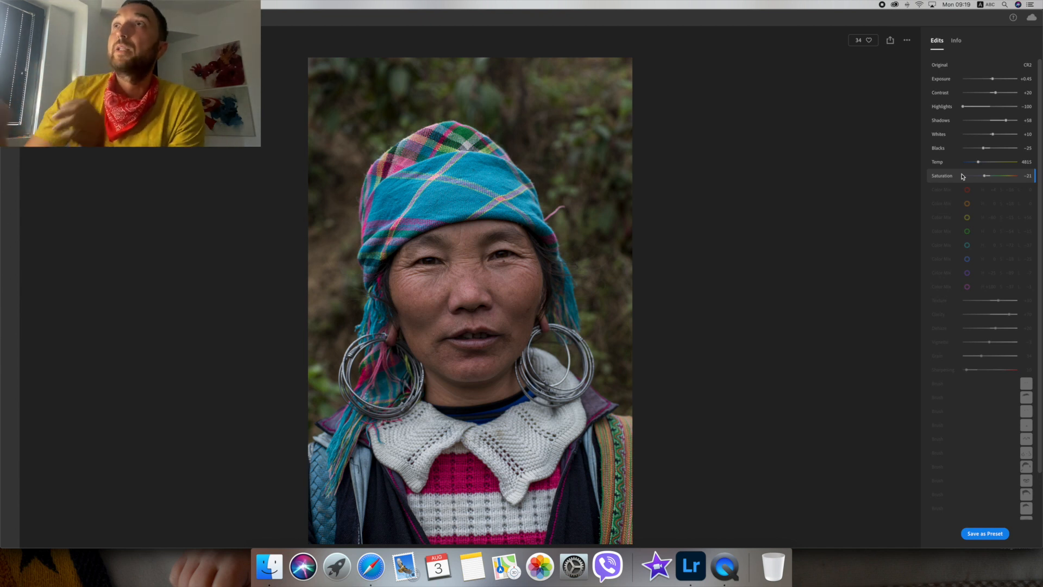
Examine the Color Mix edits from red through aqua, comparing the yellow and green stages on the portrait
left_click(957, 190)
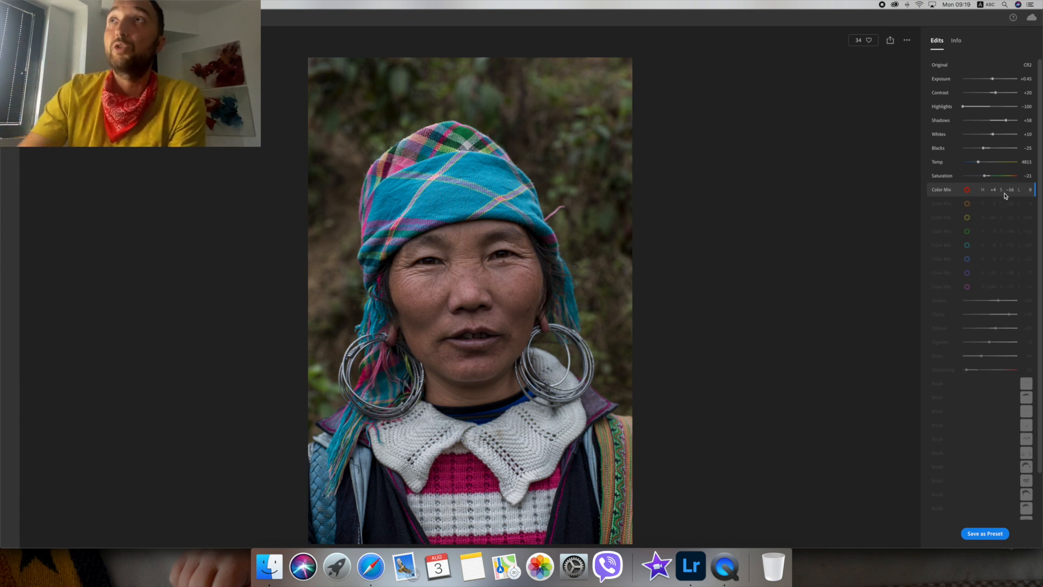
left_click(950, 206)
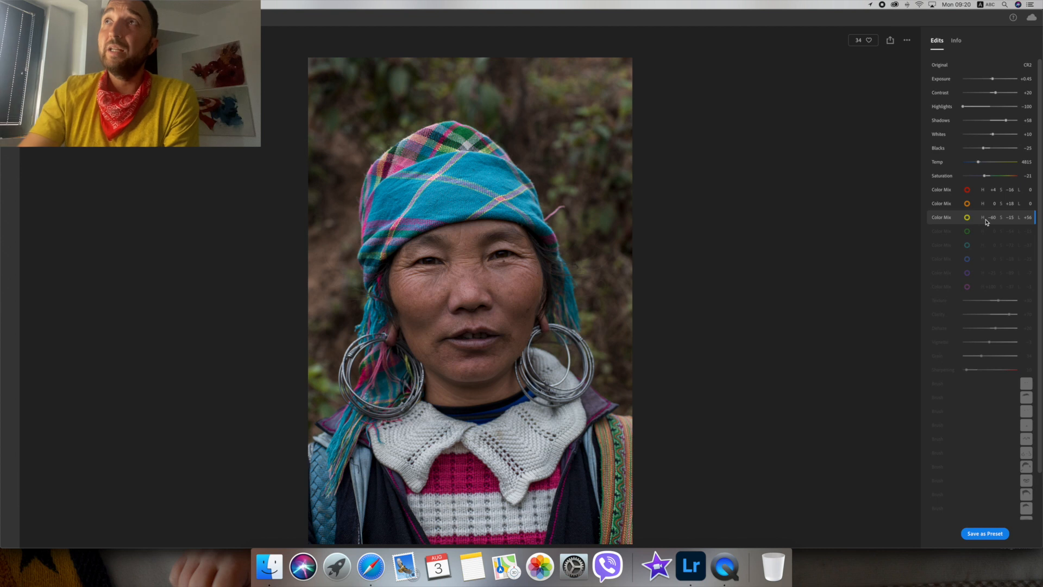
left_click(974, 232)
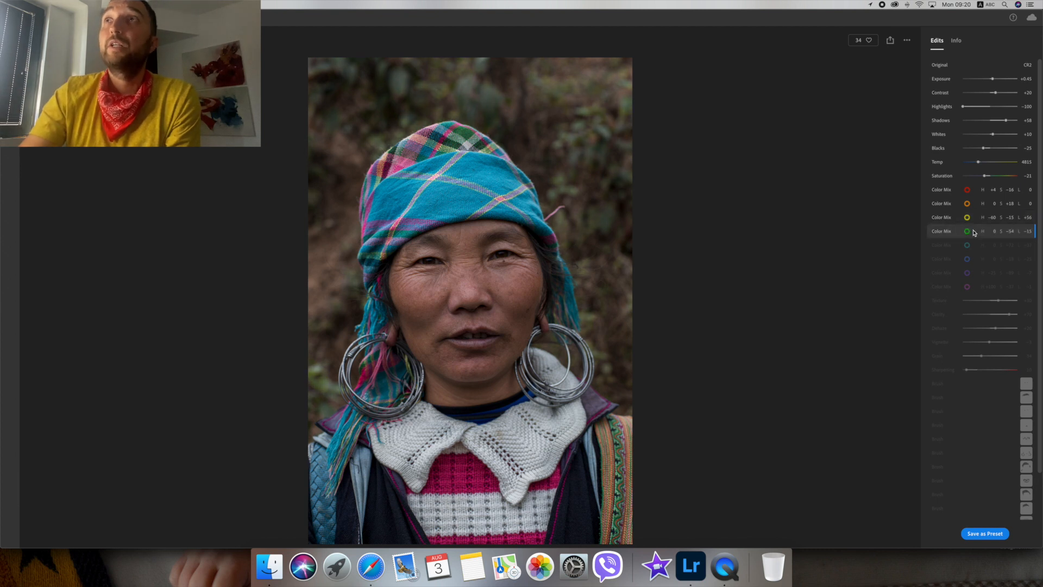
left_click(964, 218)
left_click(962, 231)
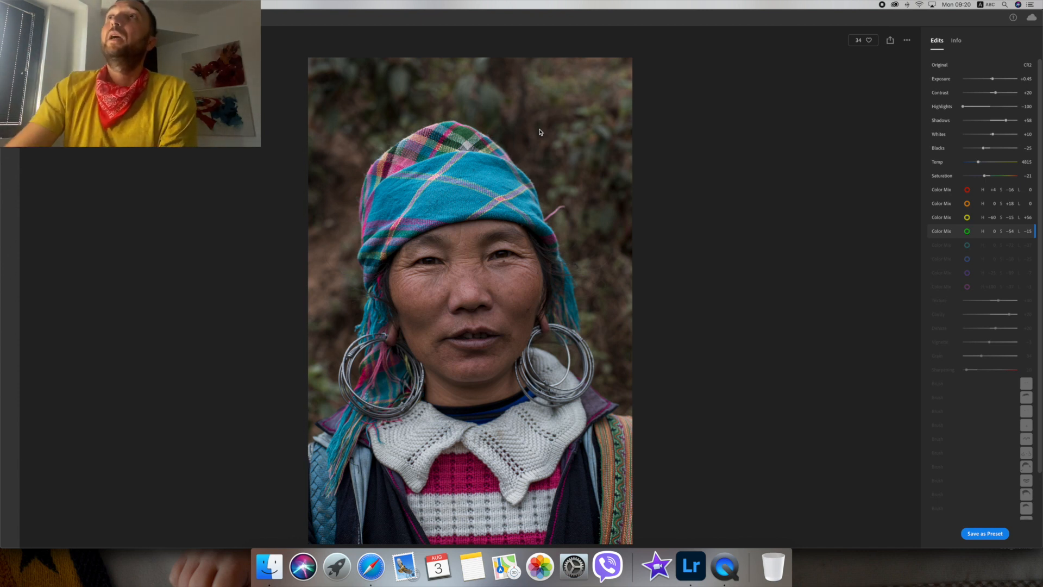
left_click(948, 245)
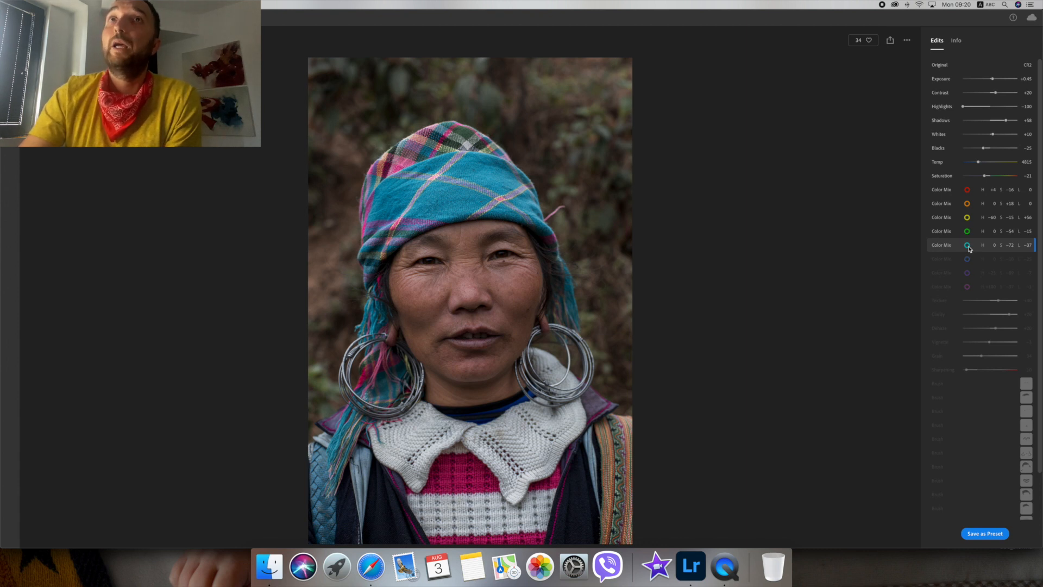
left_click(947, 243)
left_click(947, 245)
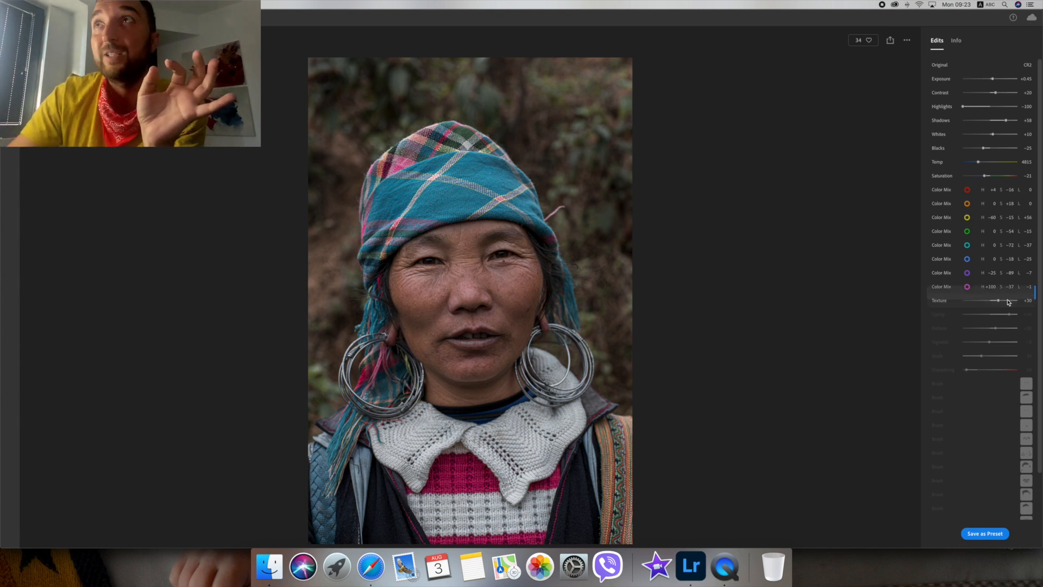
Examine the Clarity and Dehaze edits and the first three brush adjustments, comparing the first brush with the second
left_click(1004, 320)
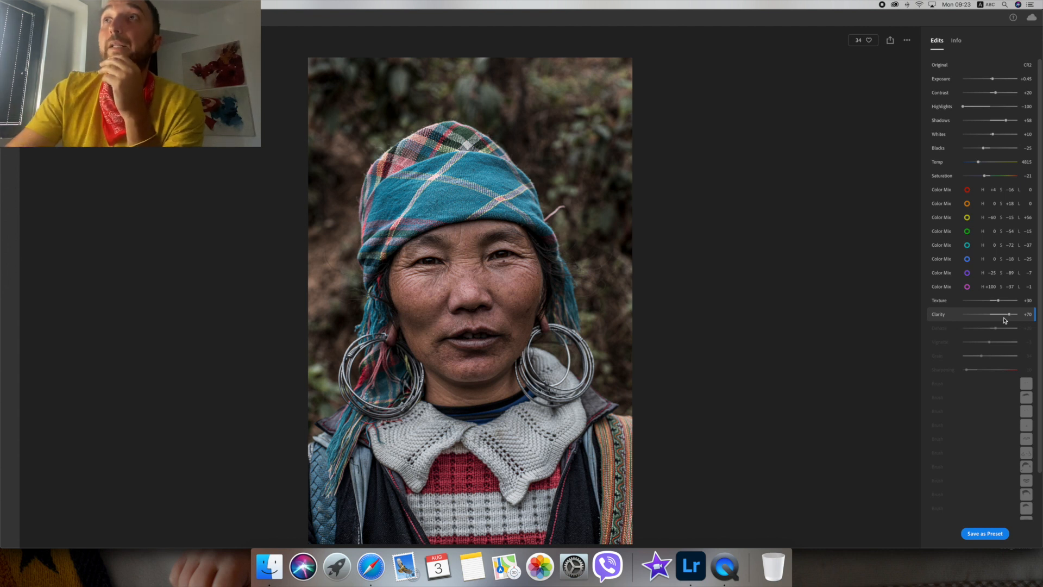
left_click(1005, 328)
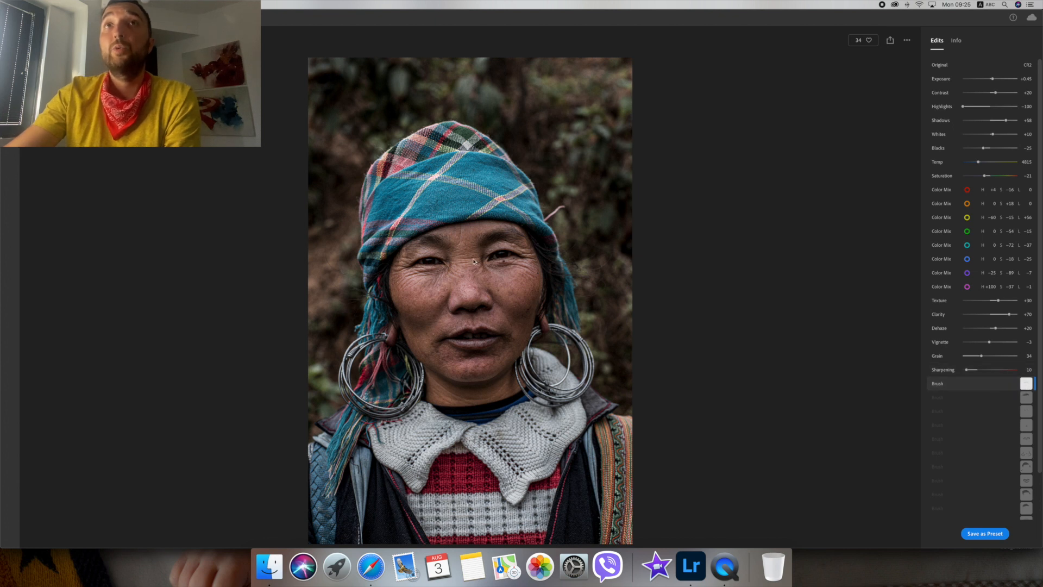
left_click(967, 400)
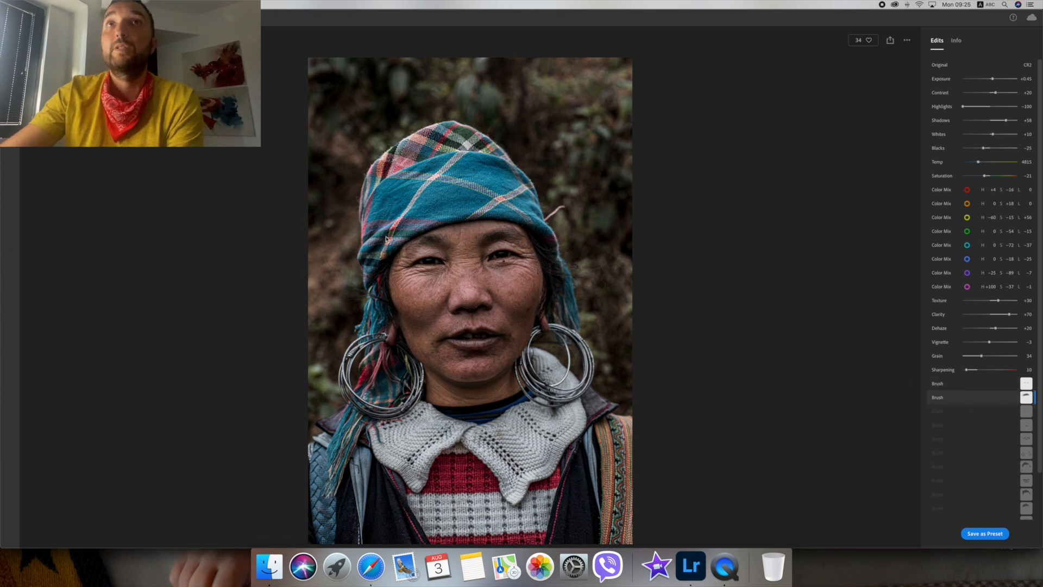
left_click(968, 383)
left_click(970, 401)
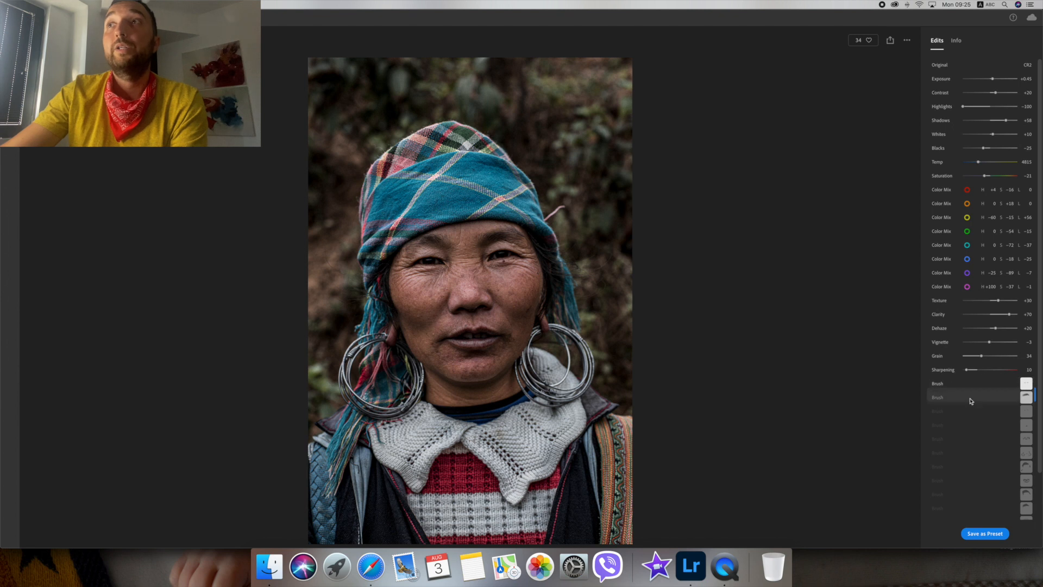
left_click(974, 414)
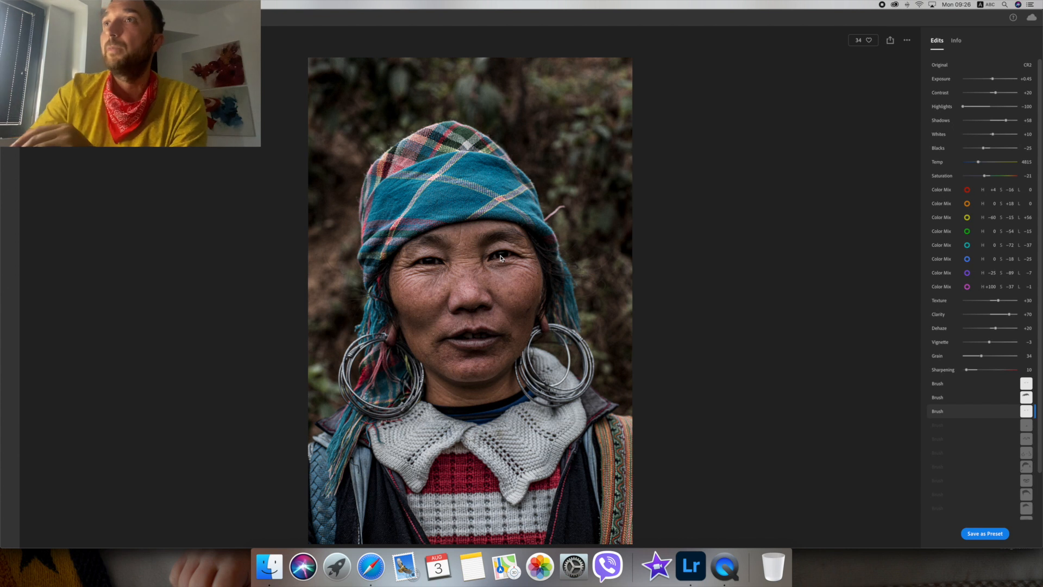
Examine the fourth to sixth brush adjustments, switching between the fifth and sixth to compare their effect
left_click(952, 428)
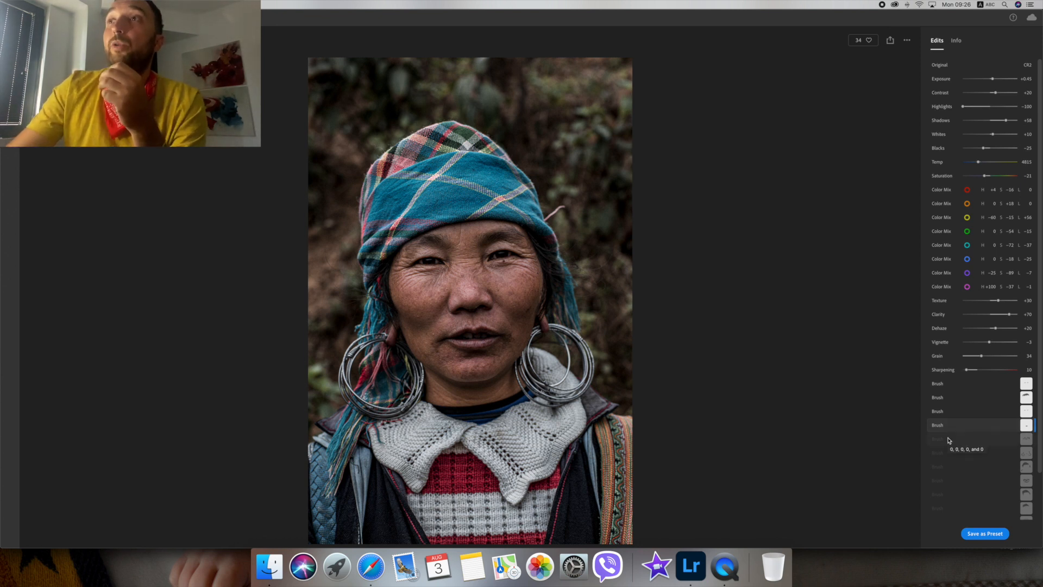
left_click(951, 430)
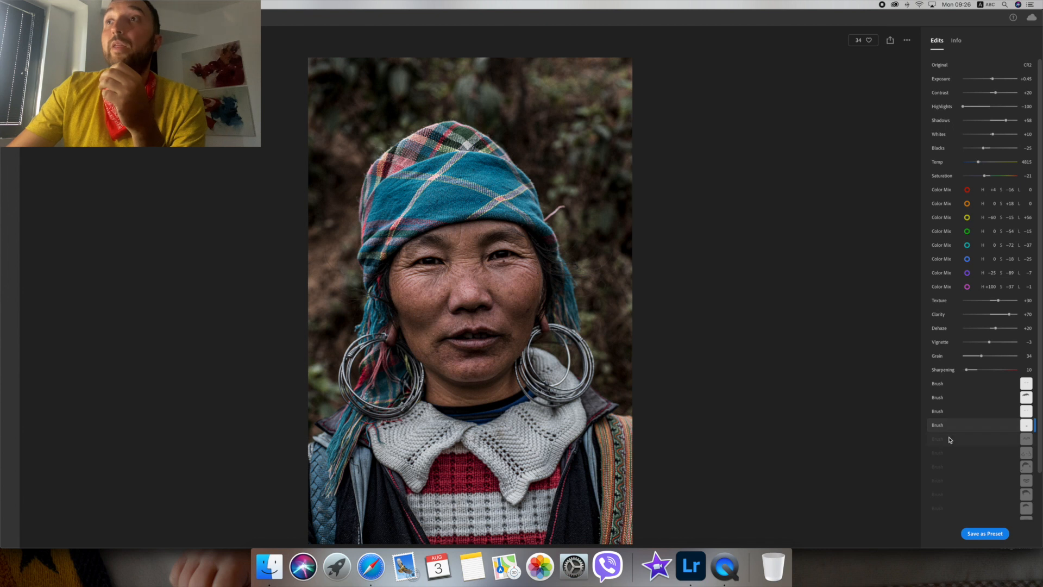
left_click(950, 440)
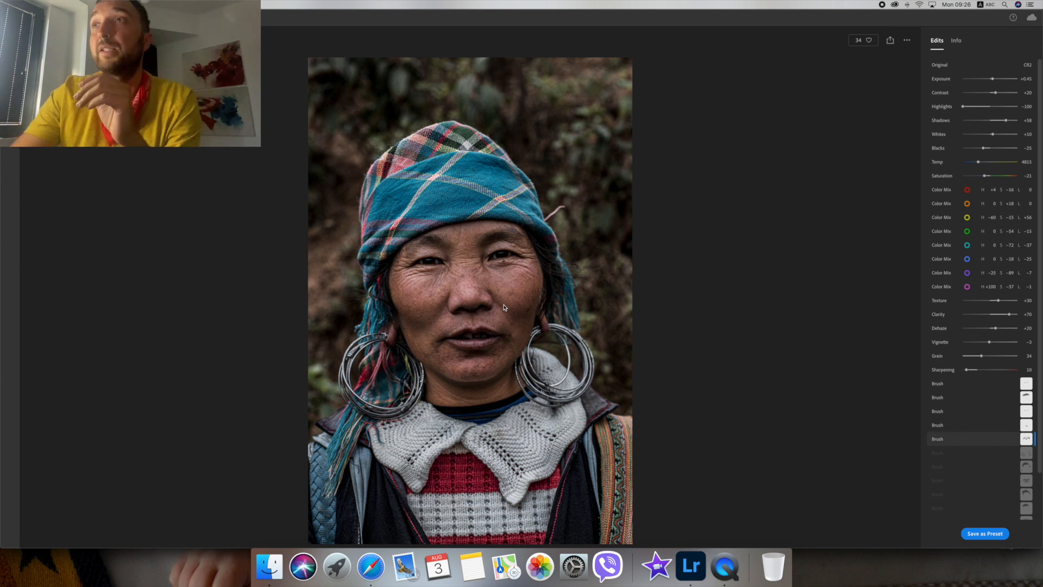
left_click(966, 458)
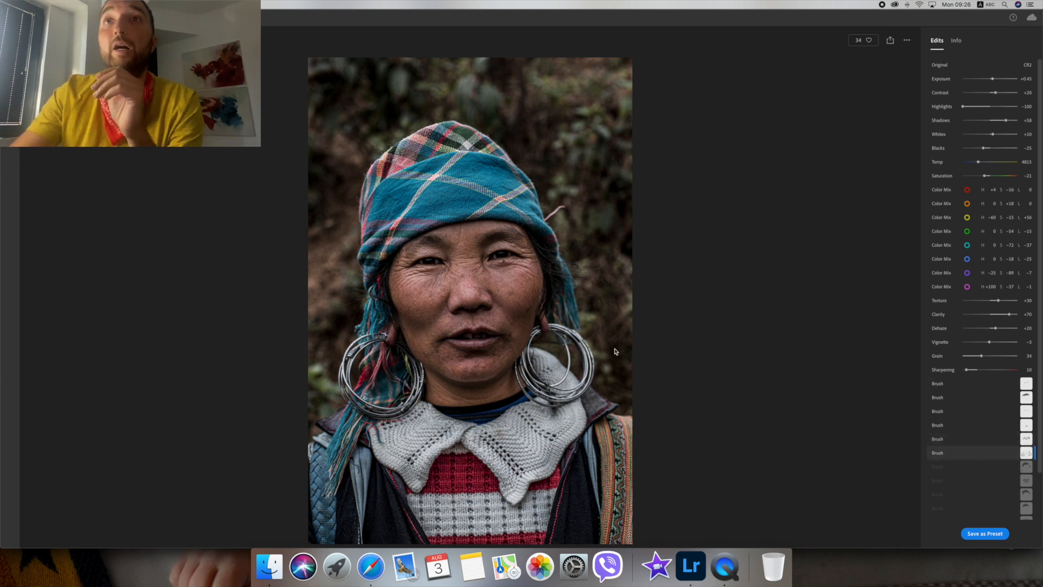
left_click(992, 441)
left_click(992, 453)
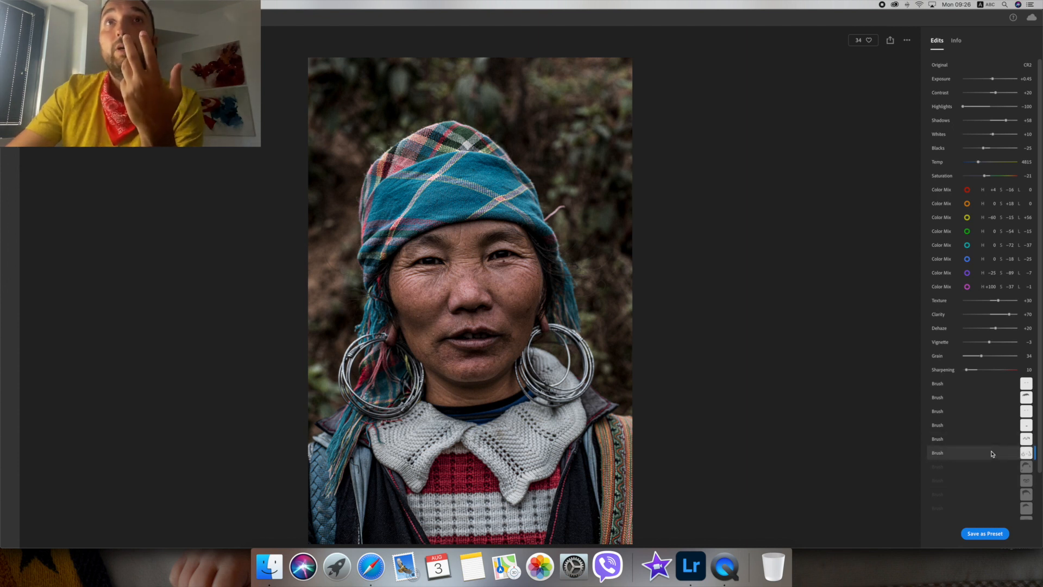
left_click(987, 438)
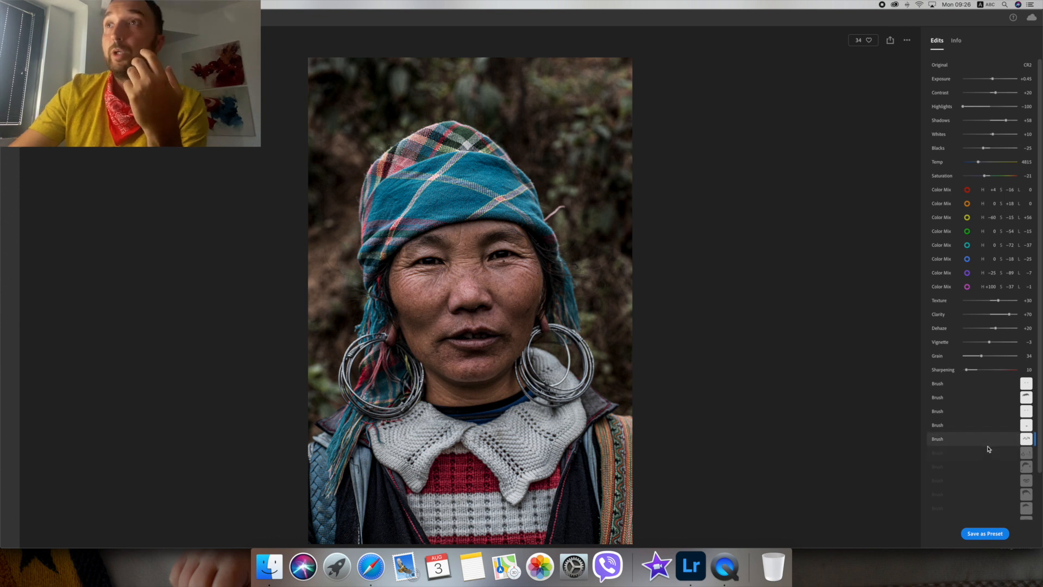
left_click(988, 453)
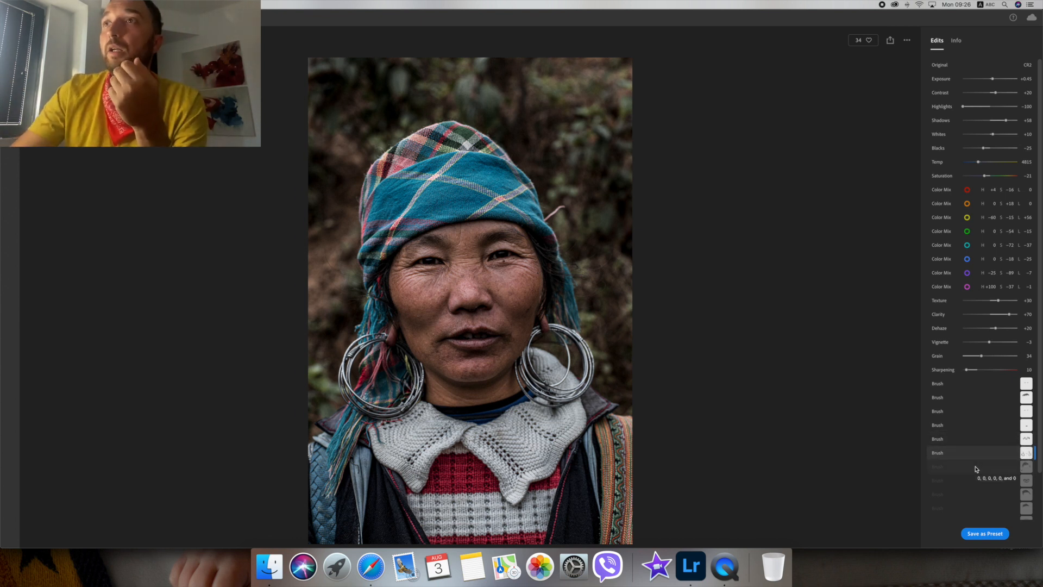
Examine the seventh to ninth brush adjustments, switching between the seventh and eighth to compare their effect
left_click(976, 468)
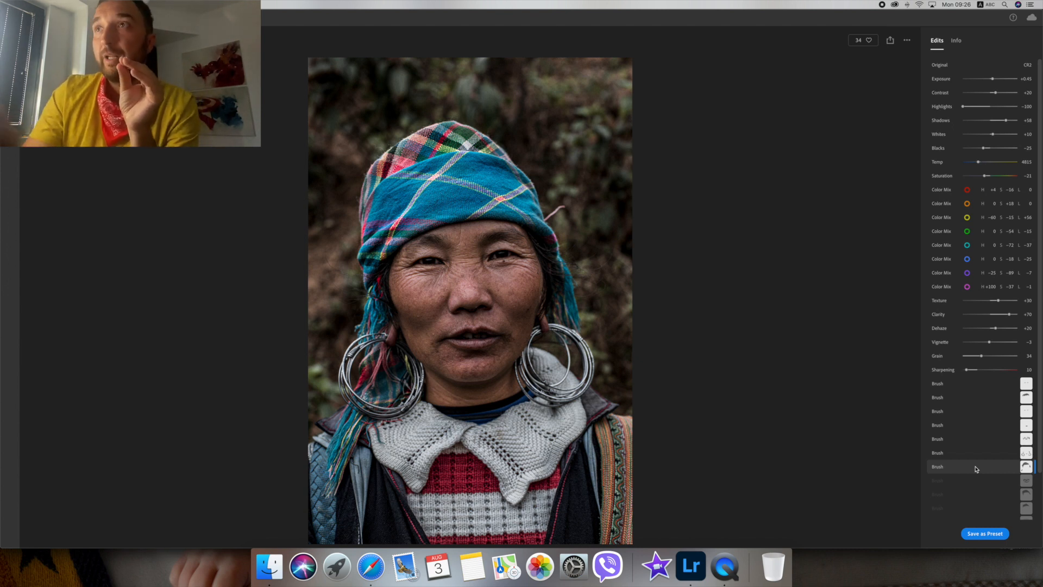
left_click(978, 480)
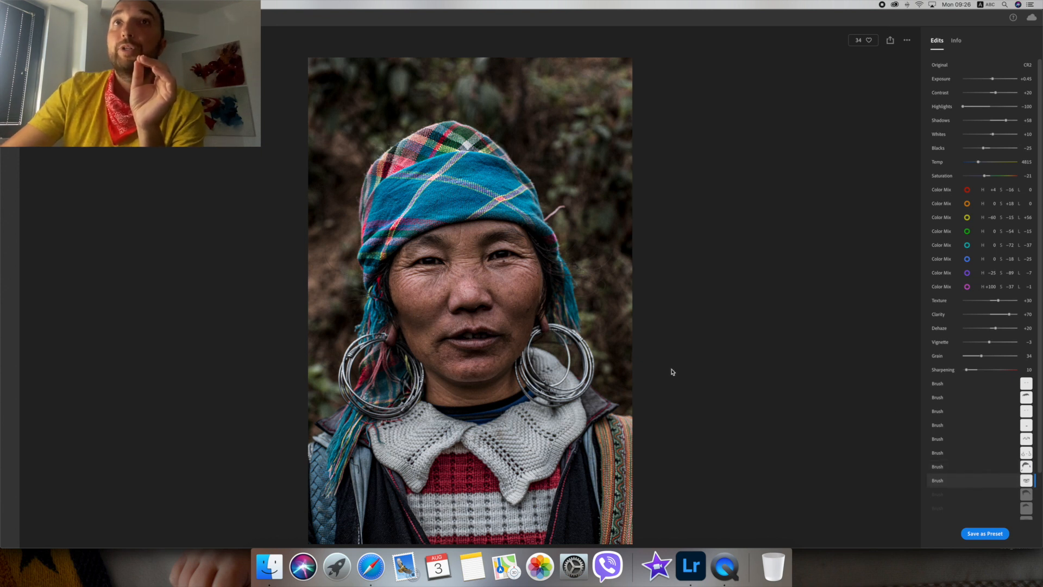
left_click(989, 469)
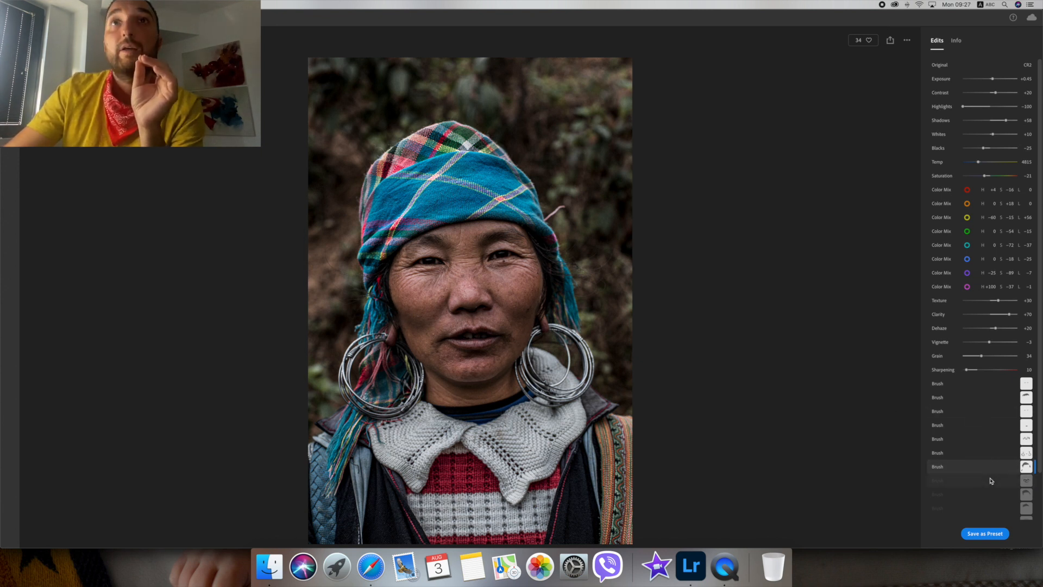
left_click(989, 480)
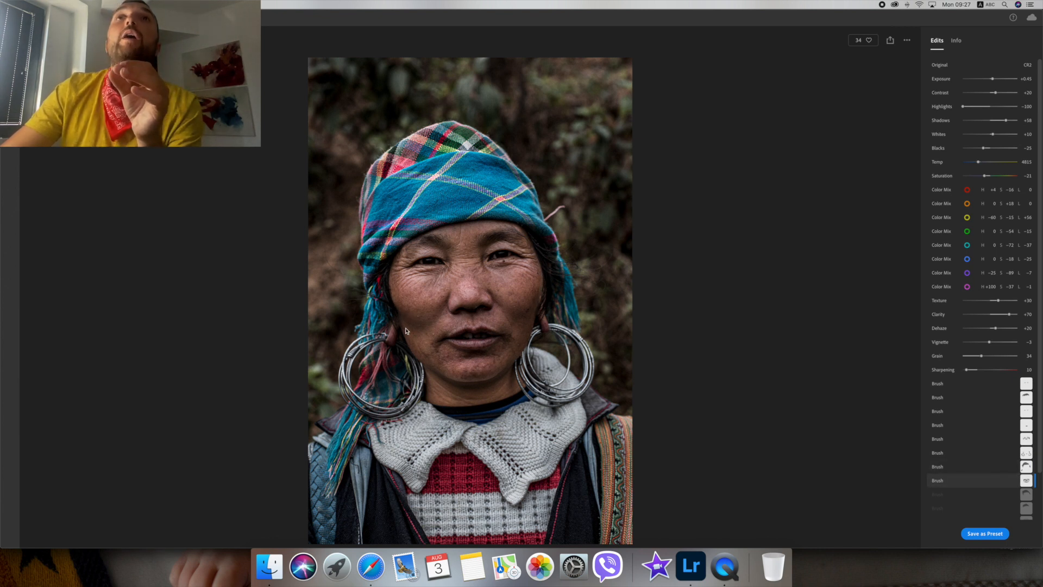
left_click(981, 495)
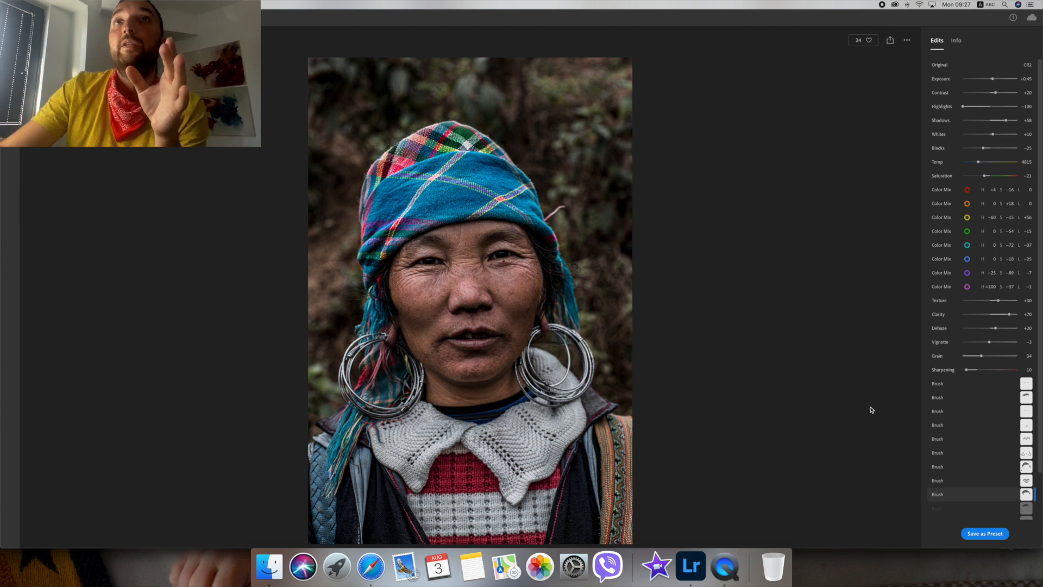
Compare the portrait's three radial gradient stages and the final crop at the end of the edit list
scroll(999, 495, "down", 2)
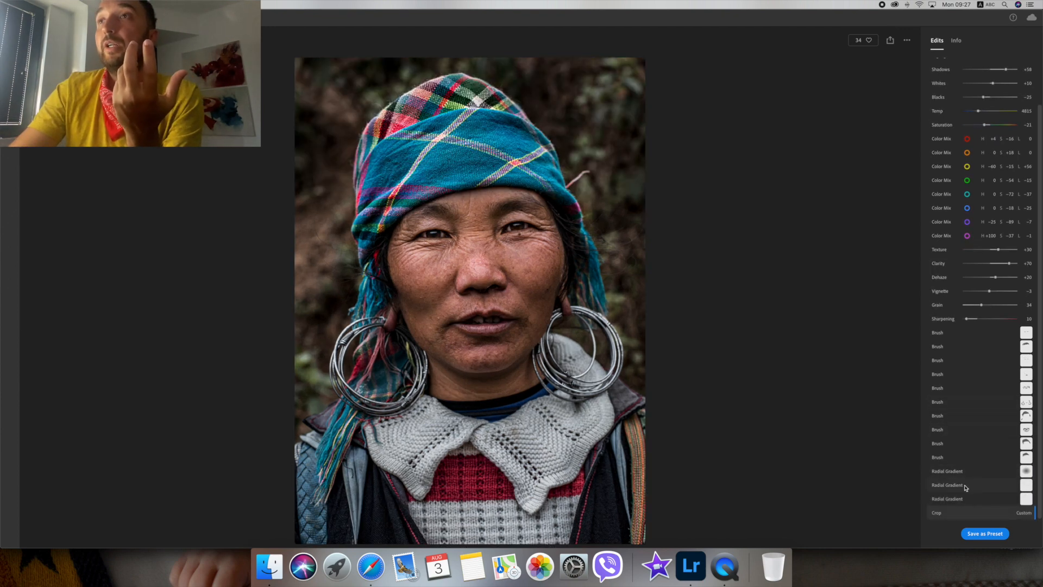
left_click(964, 486)
left_click(961, 473)
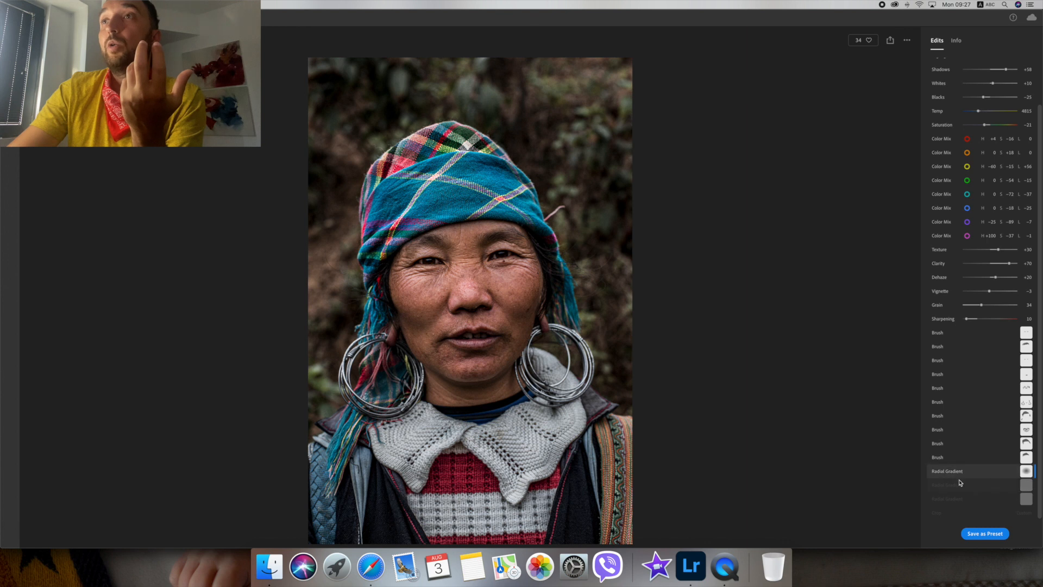
left_click(960, 484)
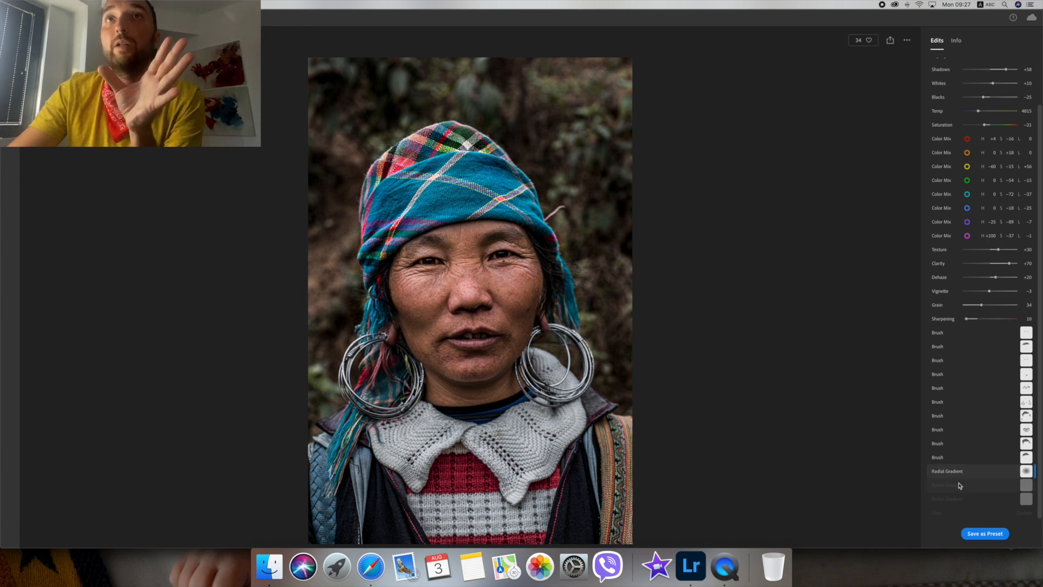
left_click(954, 498)
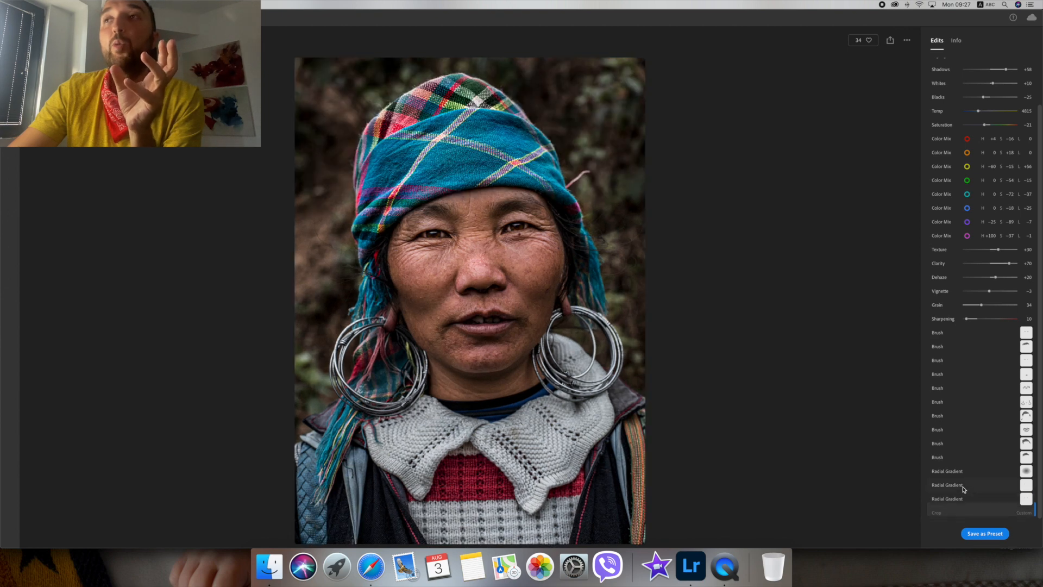
left_click(955, 498)
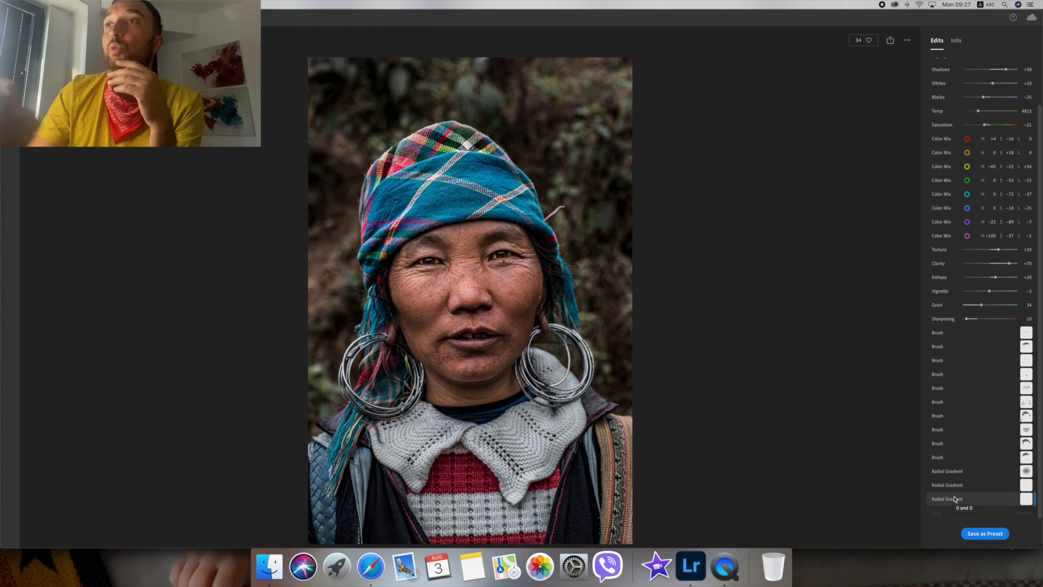
left_click(945, 515)
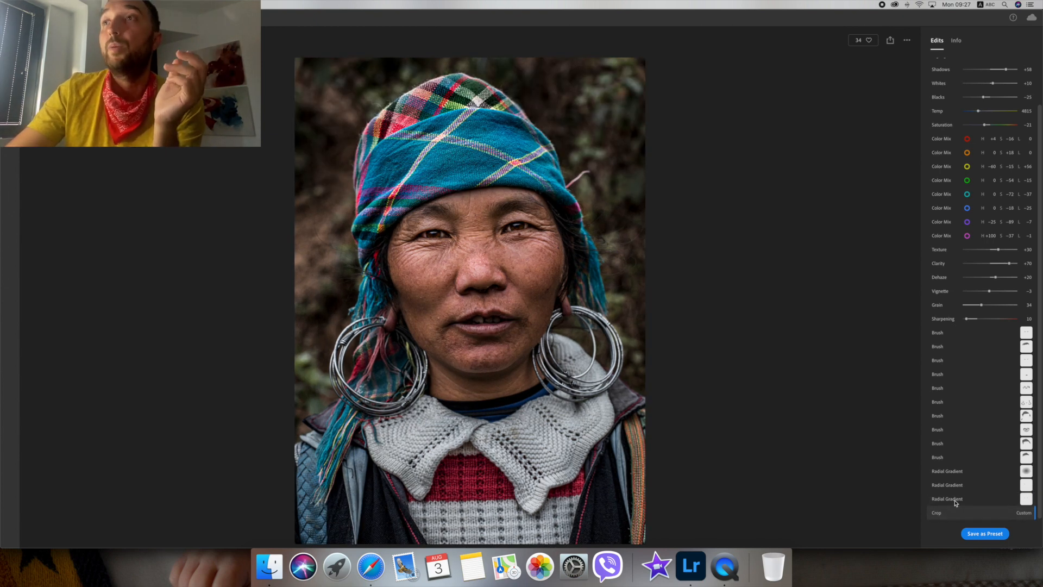